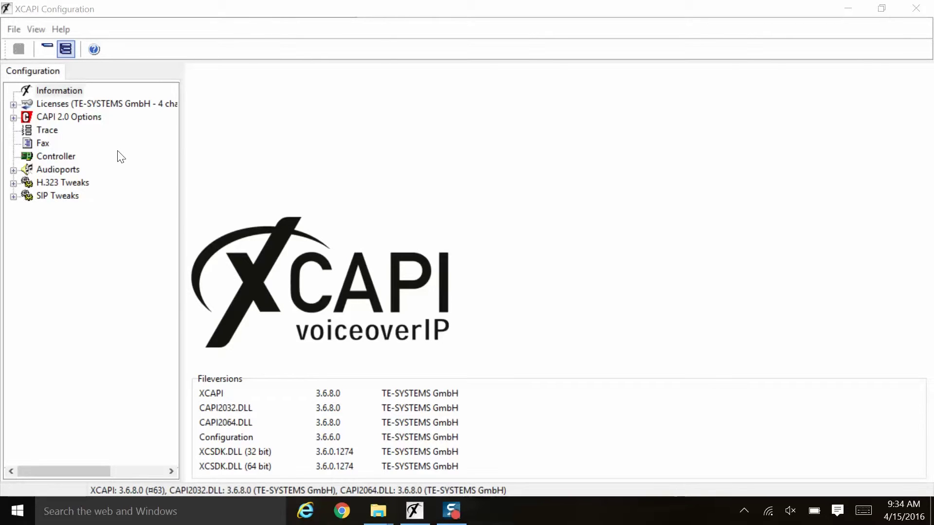
- Start adding a new controller of type SIP Provider and choose the babyTEL profile
left_click(62, 157)
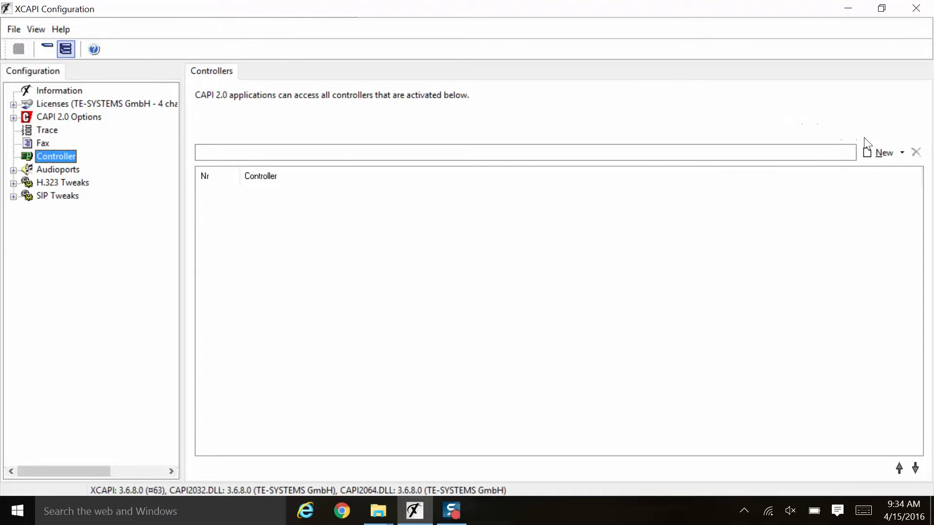
left_click(883, 153)
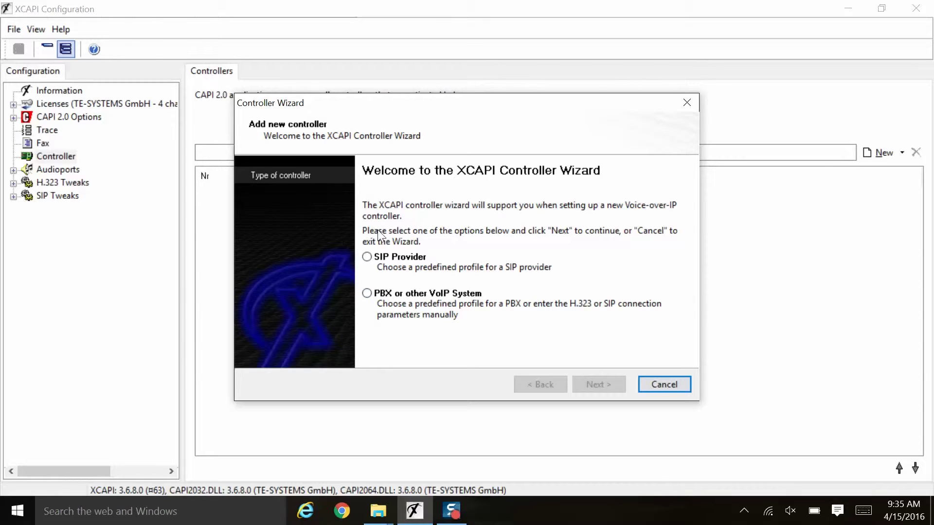
left_click(368, 258)
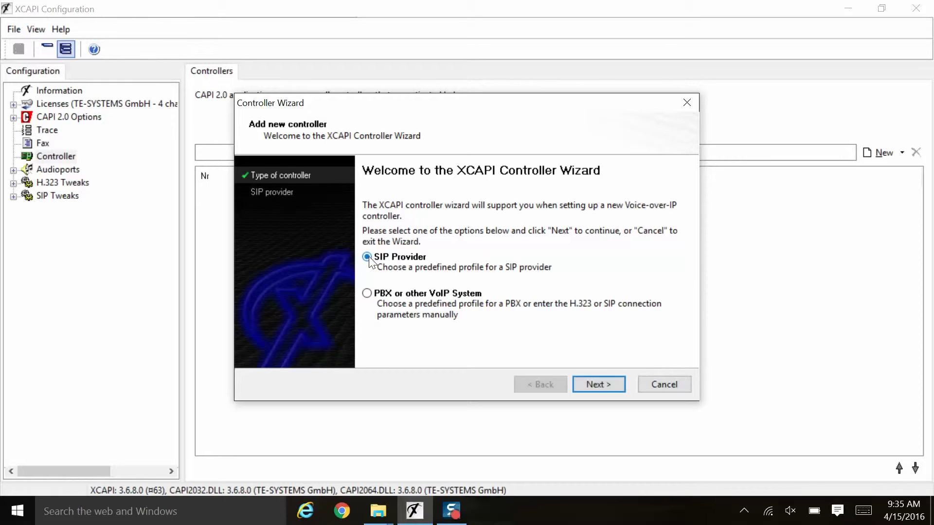
left_click(606, 385)
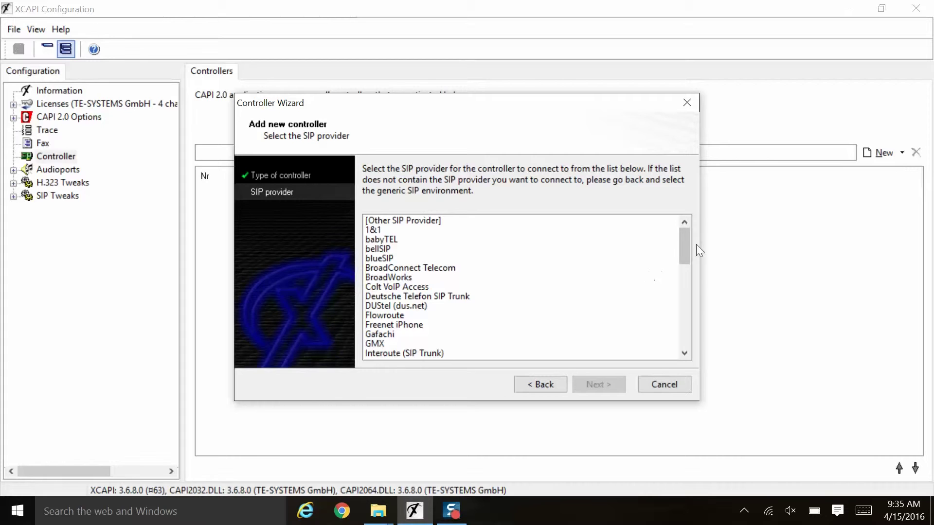
mouse_move(686, 245)
left_mouse_down()
mouse_move(691, 325)
mouse_move(684, 230)
left_mouse_up()
left_click(393, 240)
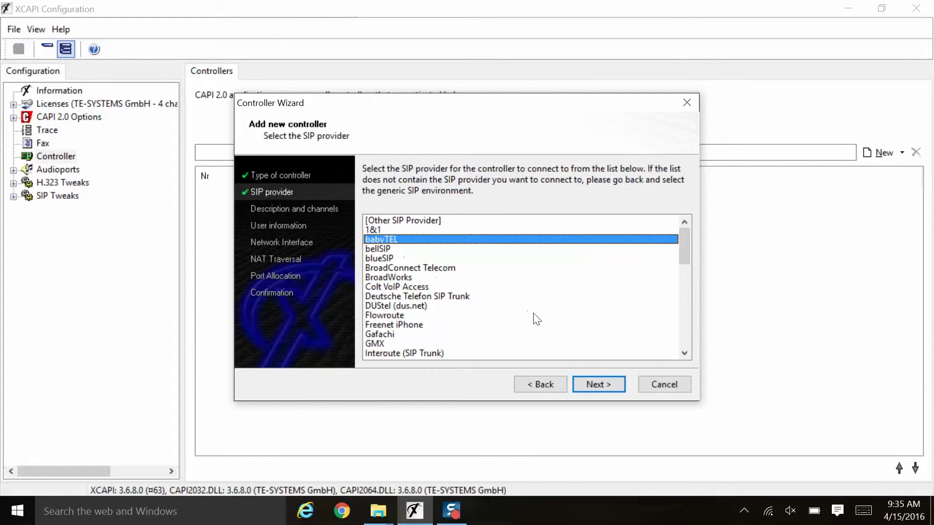
left_click(603, 384)
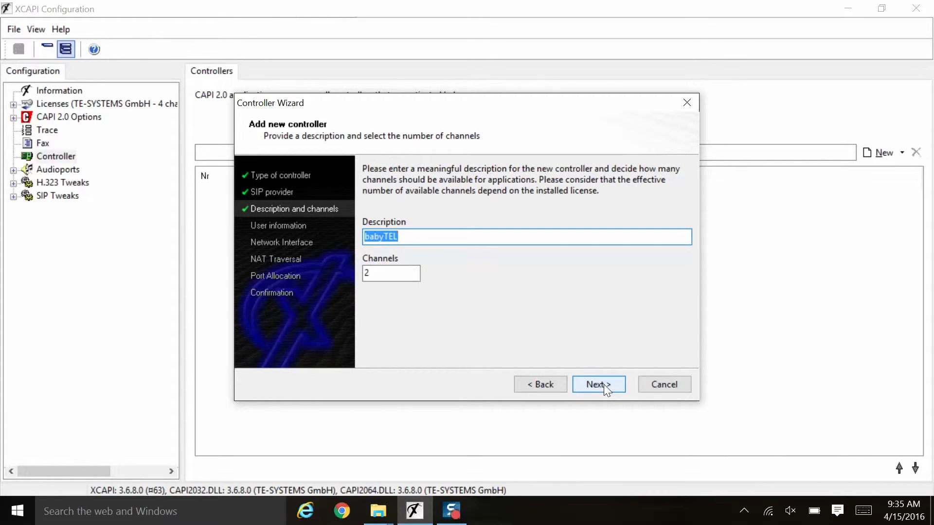
- Keep the babyTEL description and 2 channels for the new controller, and leave the SIP username and password blank
left_click(409, 239)
left_click(398, 271)
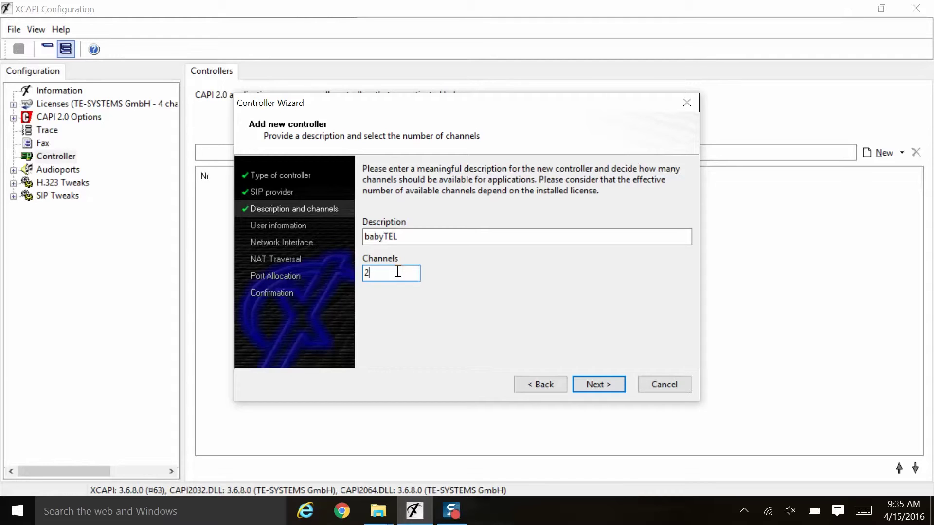
left_click(612, 384)
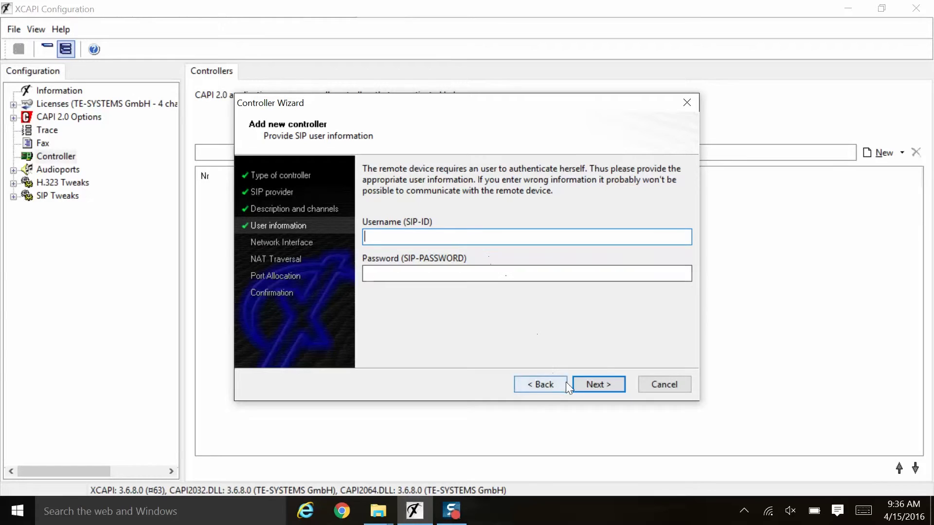
left_click(597, 384)
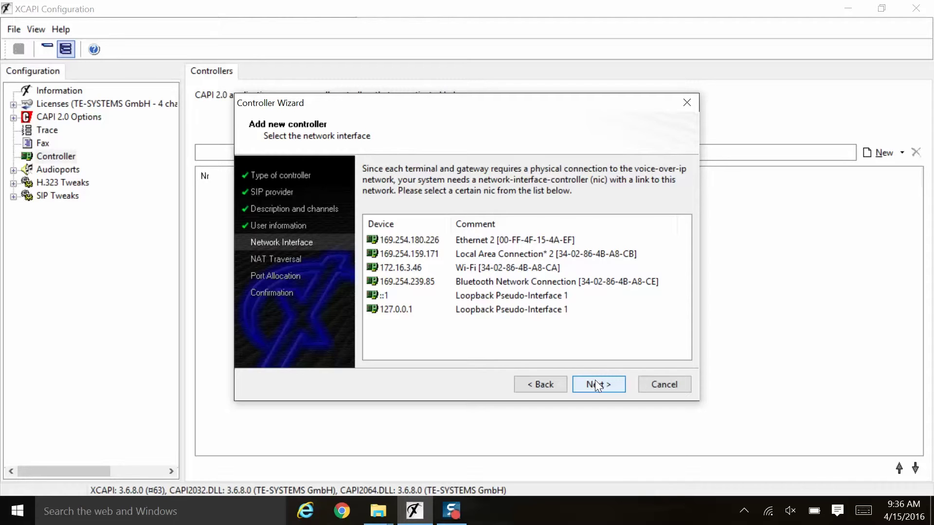
- Assign the Wi-Fi interface 172.16.3.46 and finish adding the babyTEL controller without NAT traversal or a UDP port constraint
left_click(534, 269)
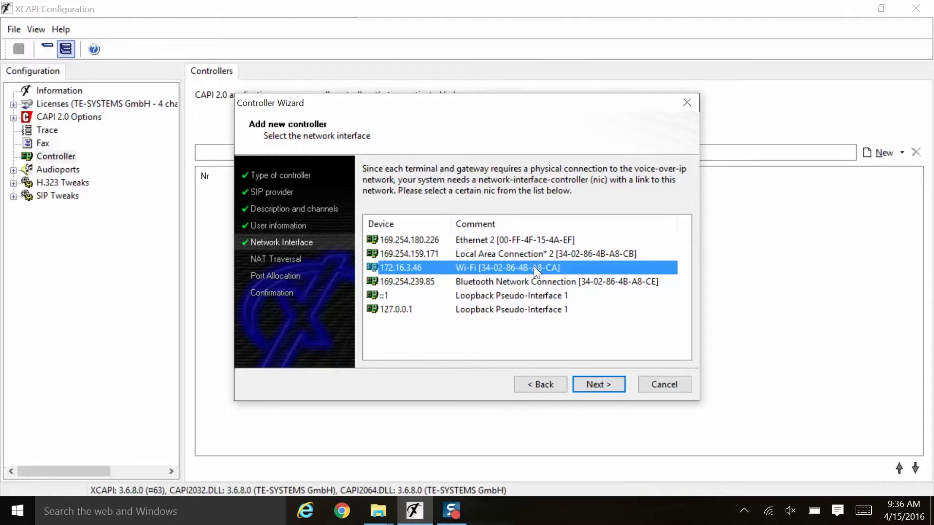
left_click(599, 384)
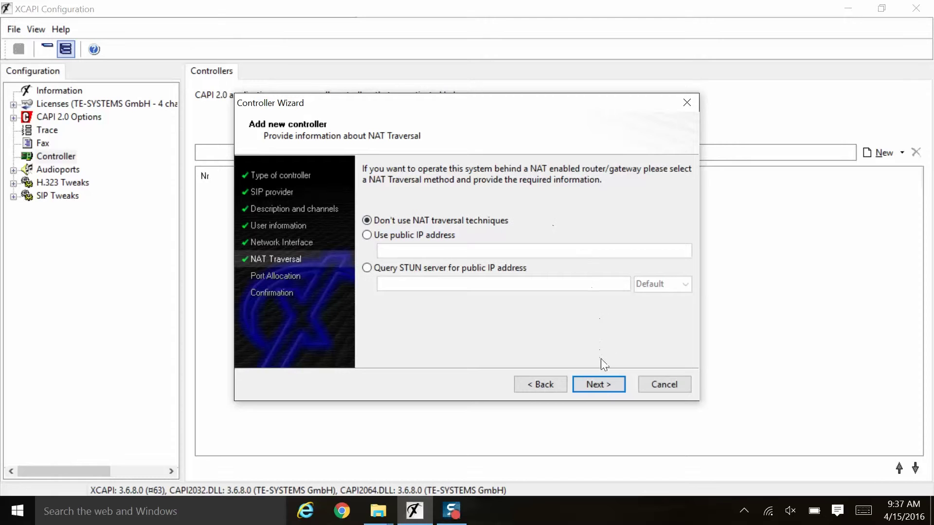
left_click(601, 380)
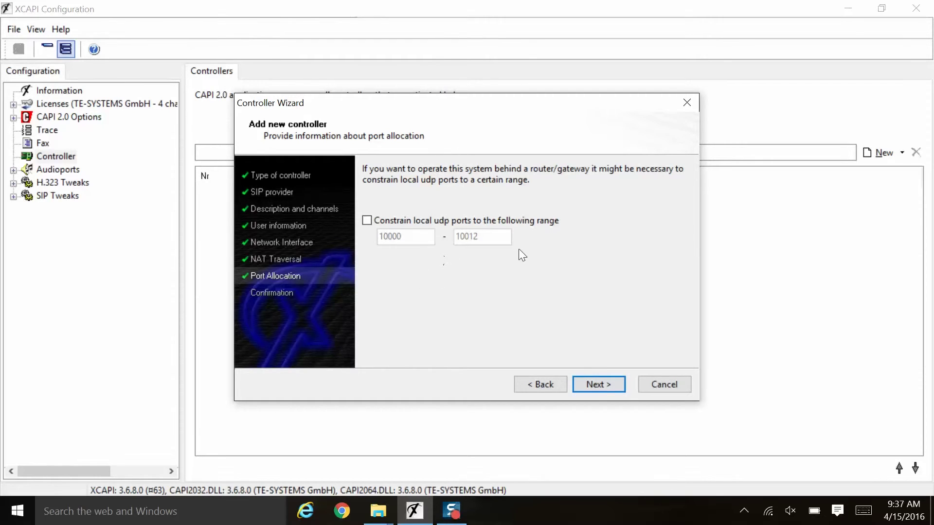
left_click(598, 385)
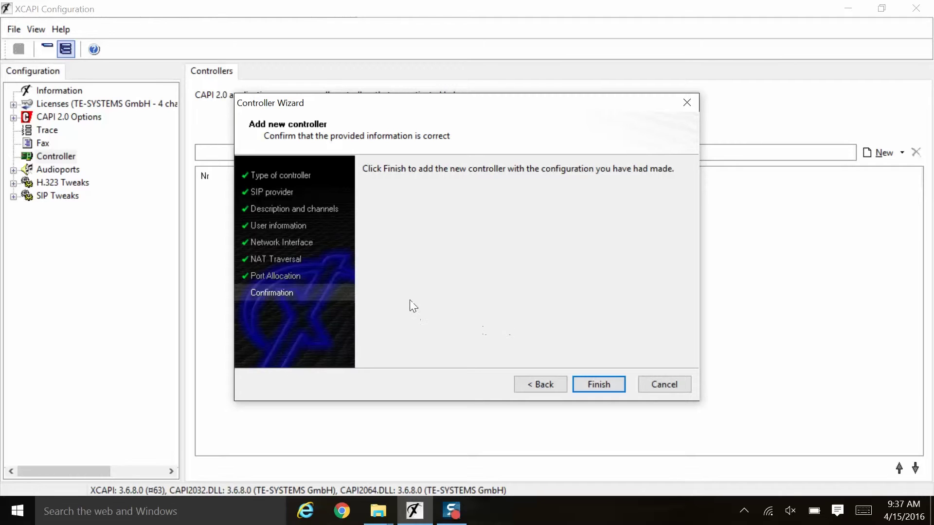
left_click(614, 383)
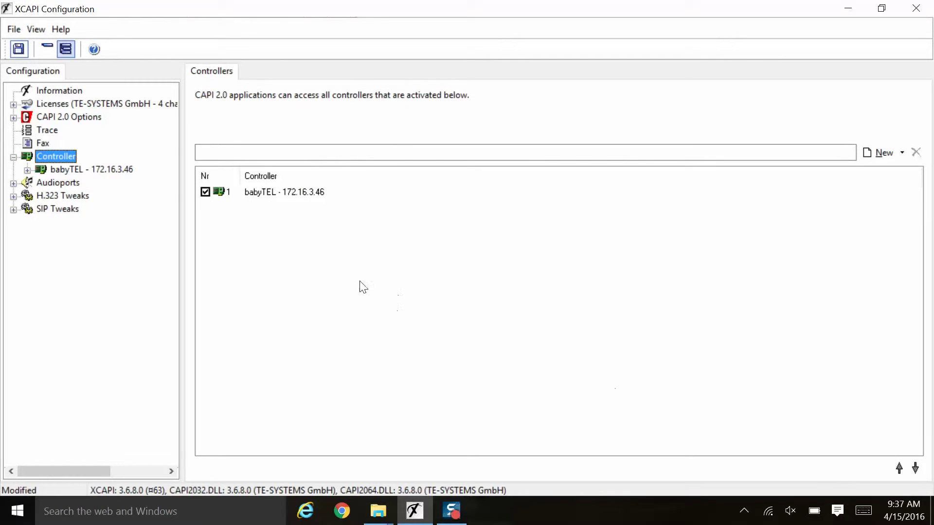
- Examine the babyTEL controller's SIP, TLS, Fax and CAPI 2.0 settings and its general description and channel settings
left_click(286, 196)
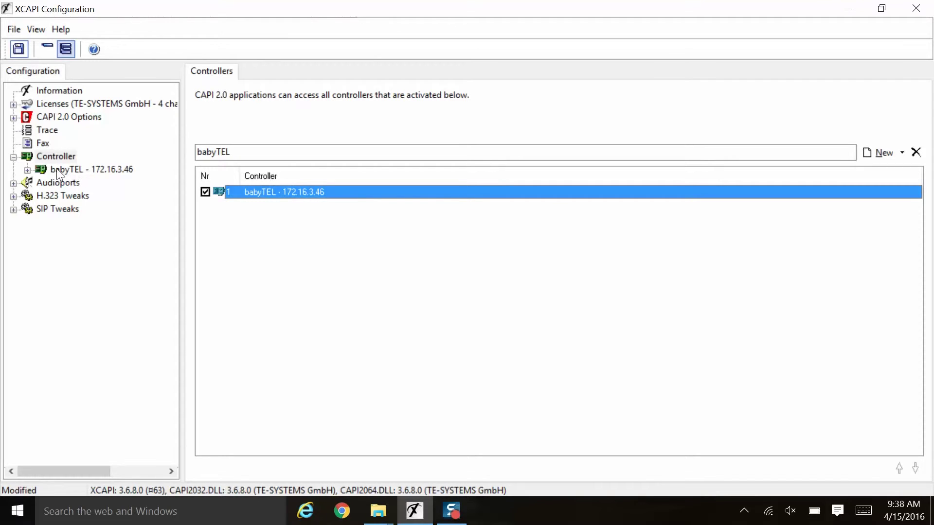
left_click(27, 170)
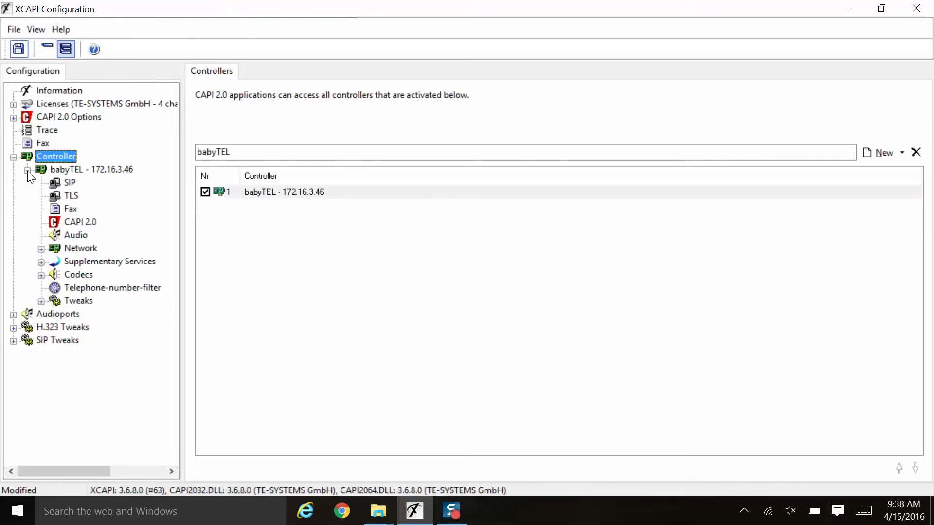
left_click(57, 181)
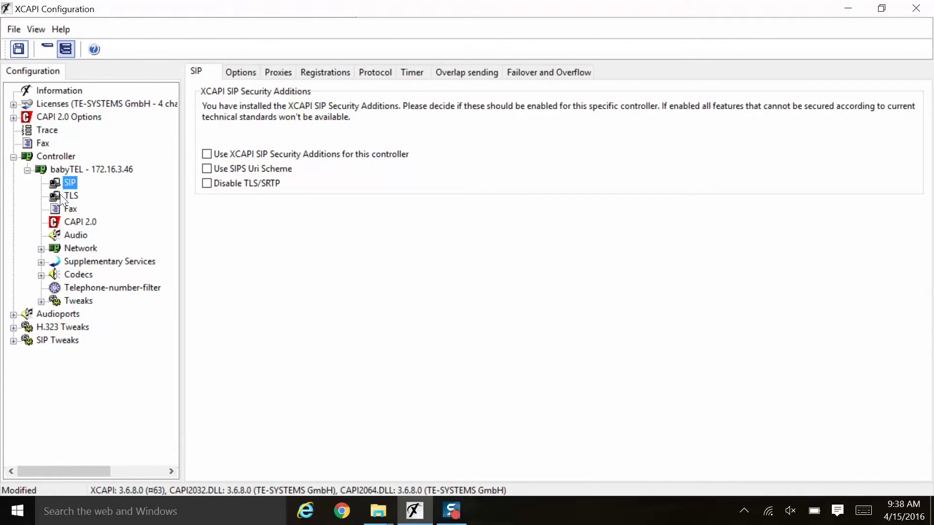
left_click(64, 197)
left_click(65, 207)
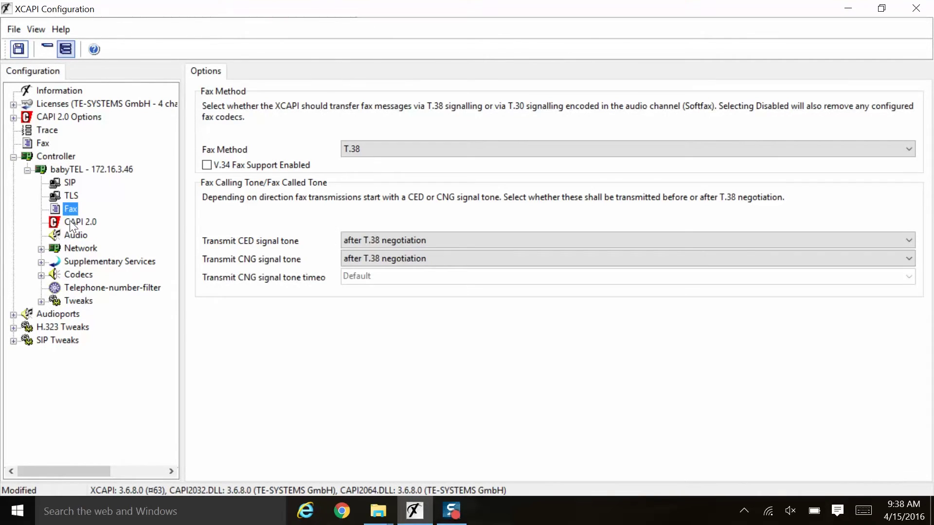
left_click(69, 221)
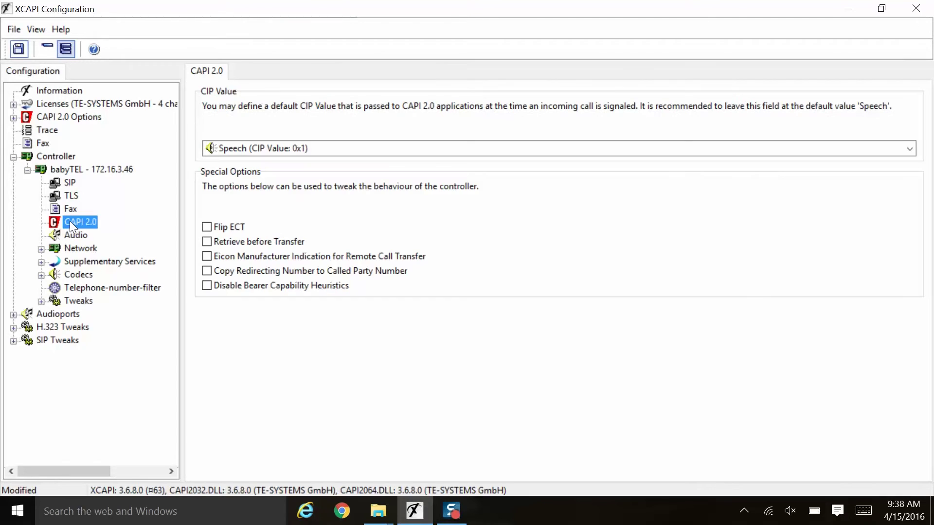
left_click(71, 195)
left_click(68, 183)
left_click(65, 169)
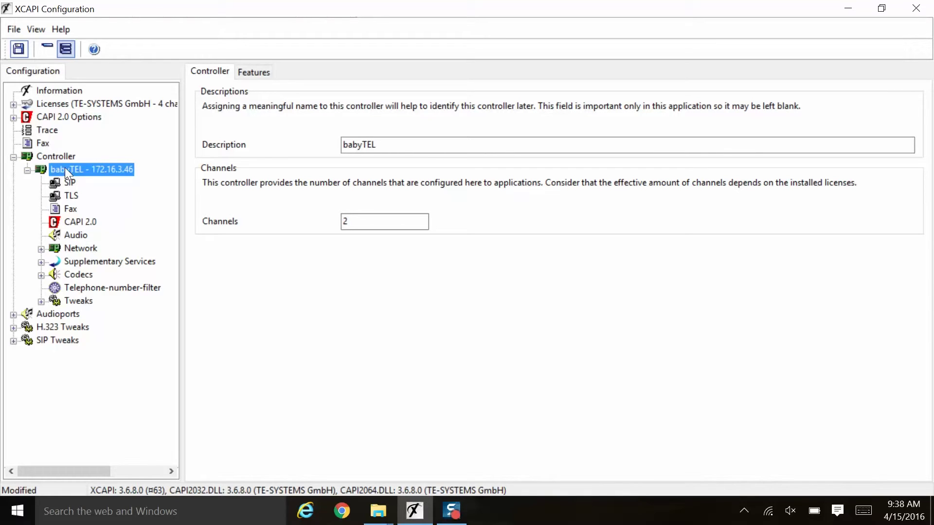
- Start adding a second controller of type SIP Provider and choose the Level 3 Voice Complete profile
left_click(62, 157)
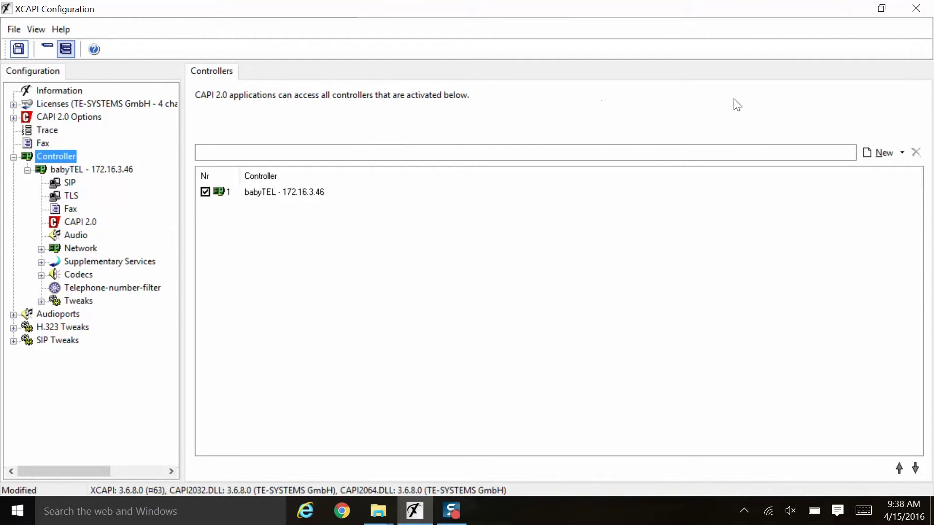
left_click(880, 154)
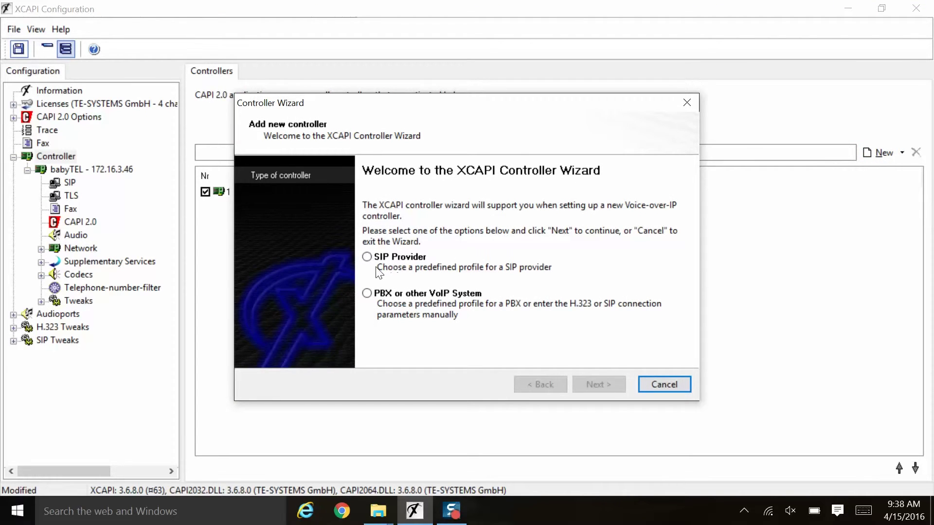
left_click(369, 257)
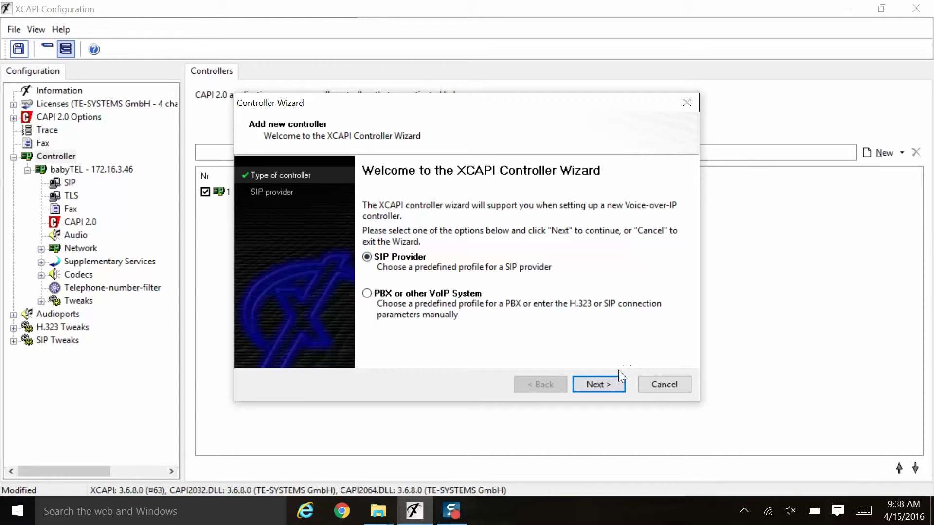
left_click(613, 383)
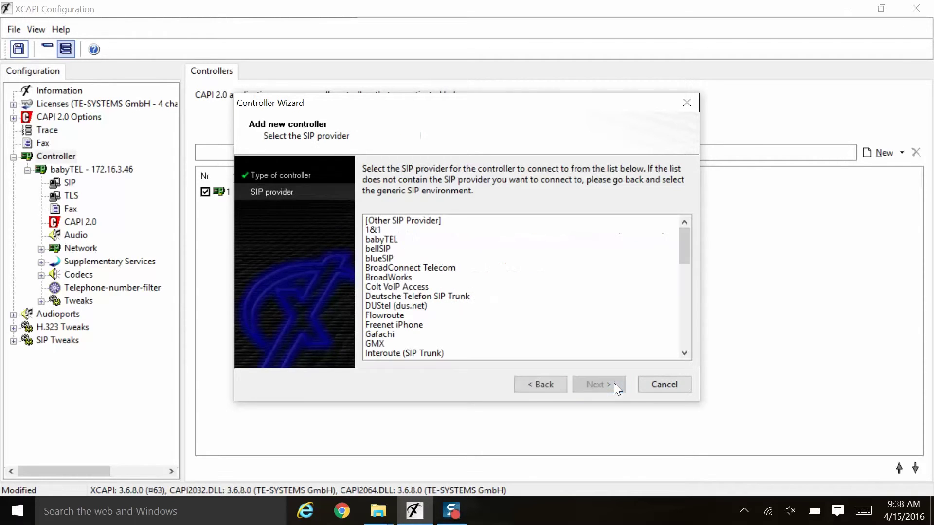
left_click_drag(685, 257, 684, 278)
left_click(450, 279)
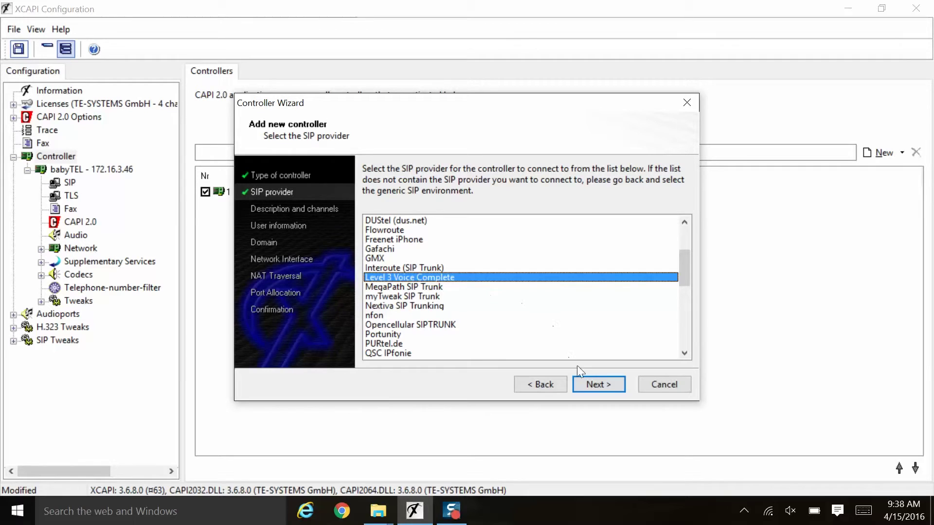
left_click(597, 383)
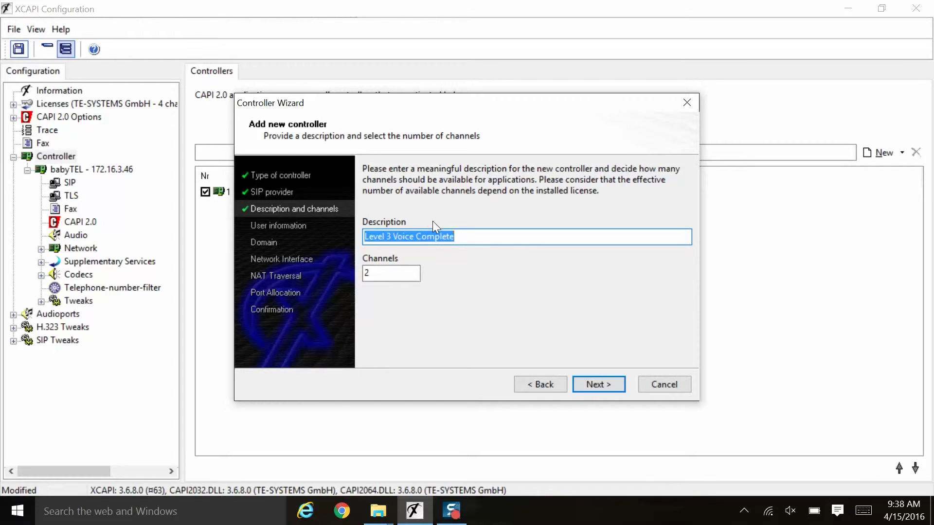
- Keep 2 channels and blank SIP credentials for the Level 3 controller, and set its default SIP domain to 205.204.1.1
left_click(394, 273)
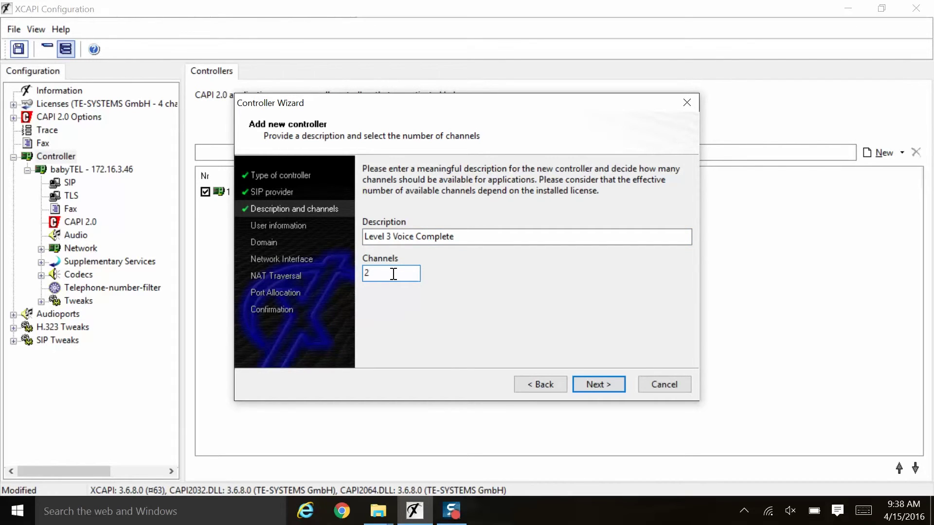
left_click(588, 386)
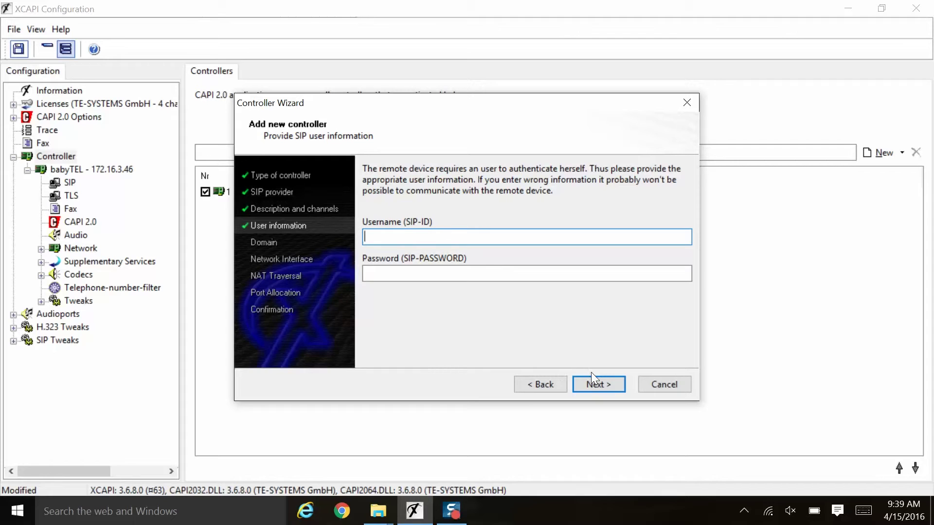
left_click(600, 382)
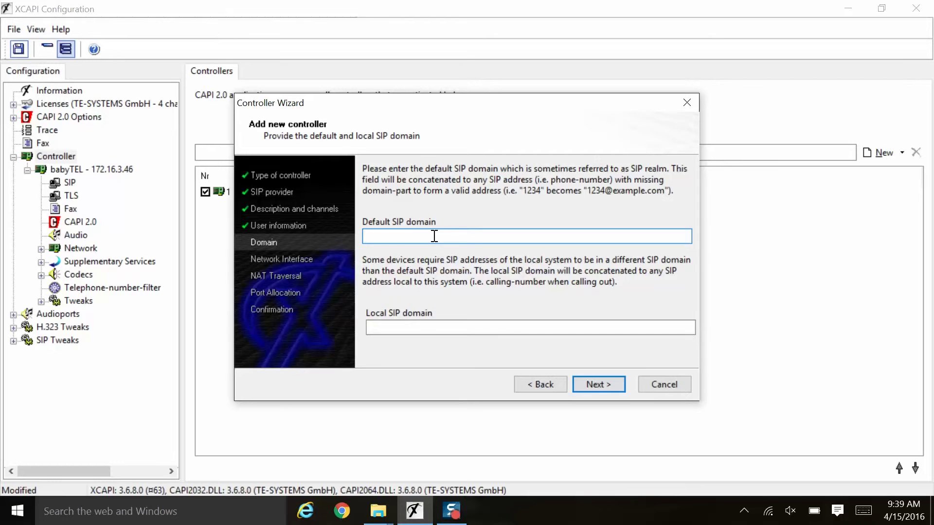
type("205.204.1.1")
left_click(590, 386)
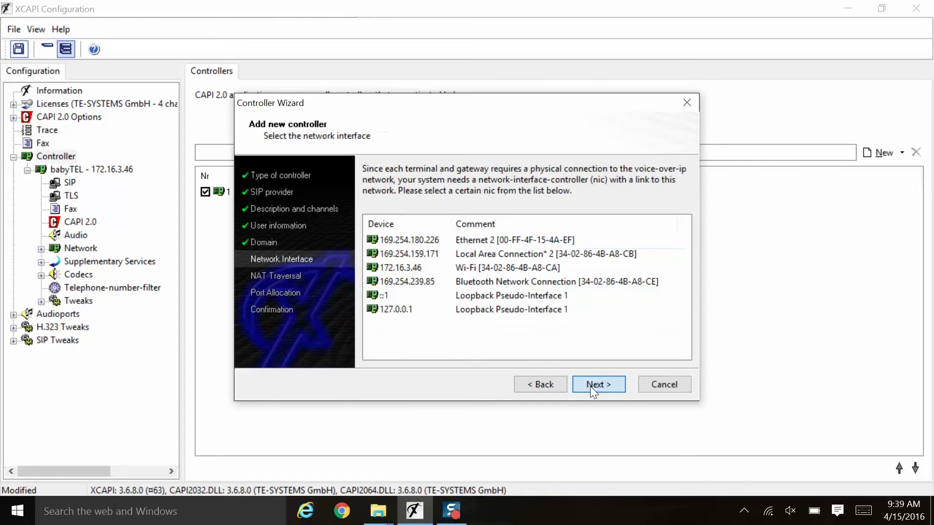
- Assign the Wi-Fi interface 172.16.3.46 and finish adding the Level 3 Voice Complete controller without NAT traversal or a UDP port constraint
left_click(506, 267)
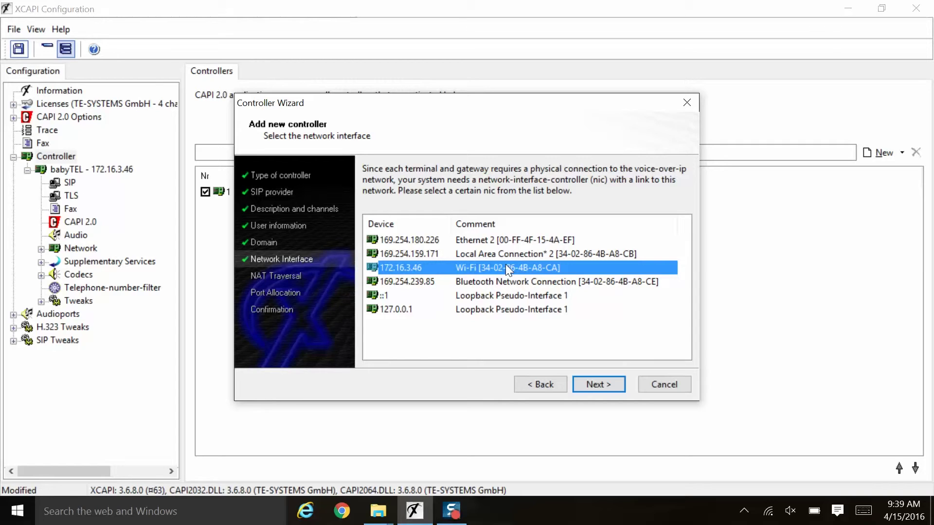
left_click(596, 384)
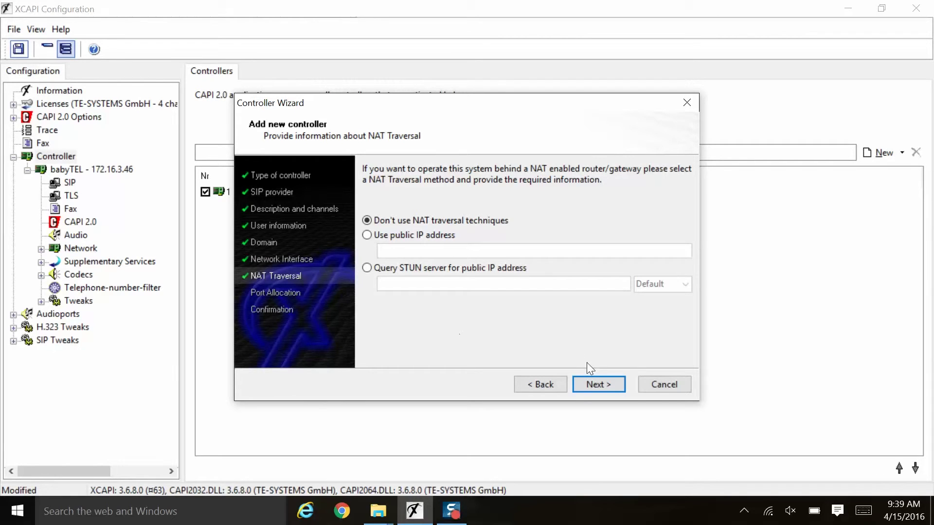
left_click(596, 385)
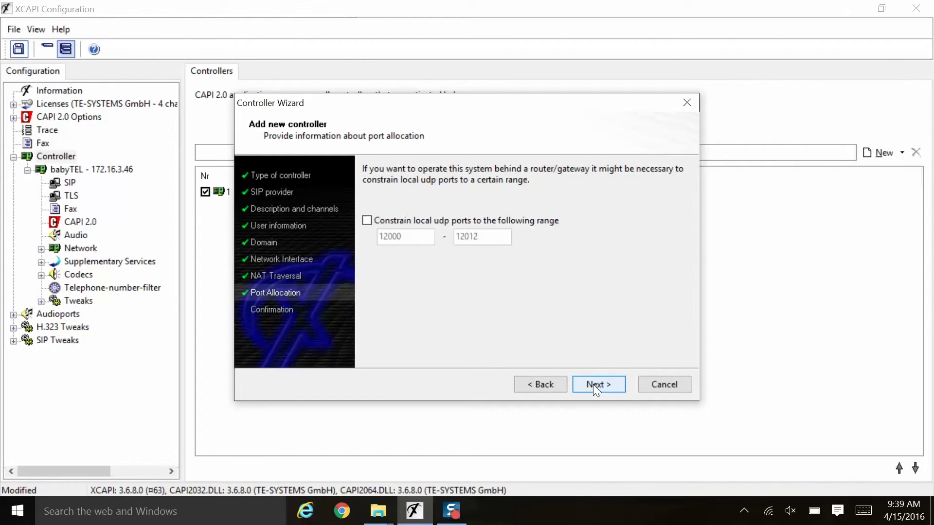
left_click(593, 384)
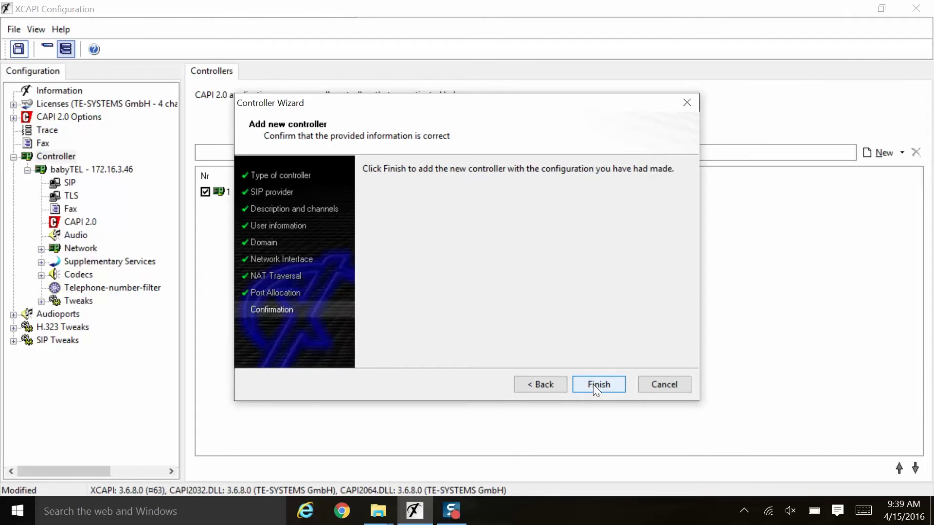
left_click(594, 384)
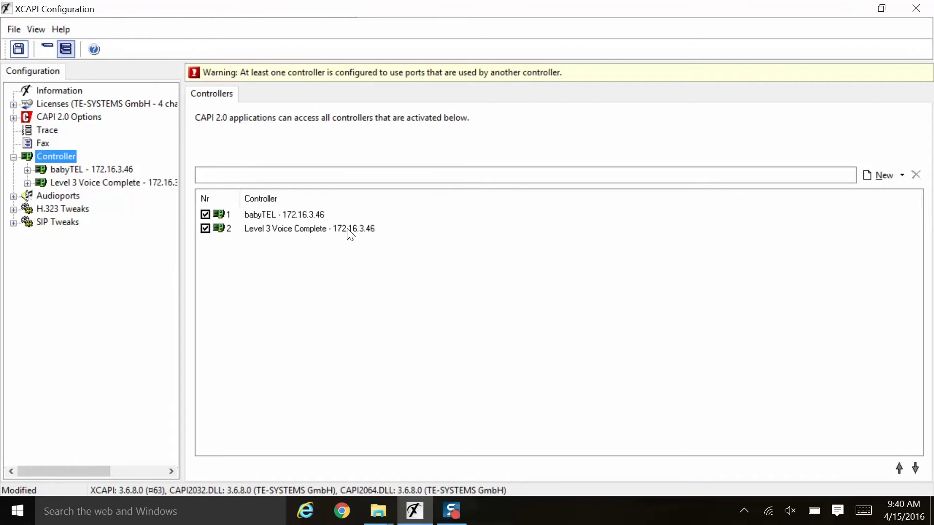
- Compare the SIP protocol settings, including the local UDP/TCP port, of the Level 3 Voice Complete and babyTEL controllers, and return to the controller list
left_click(27, 182)
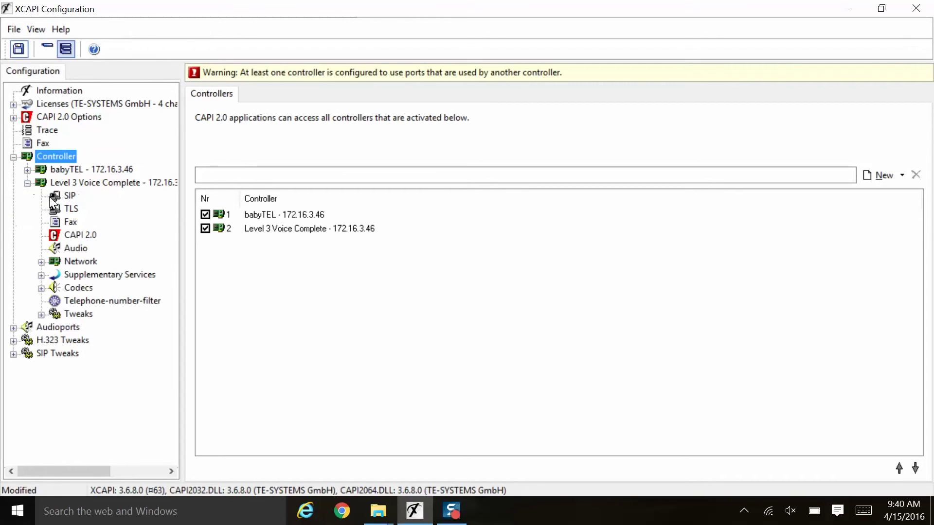
left_click(64, 195)
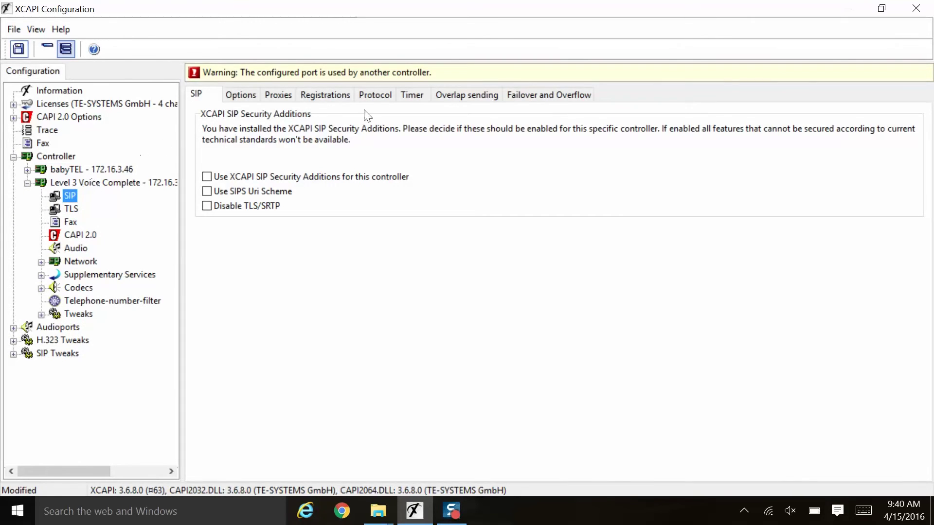
left_click(375, 95)
left_click(364, 189)
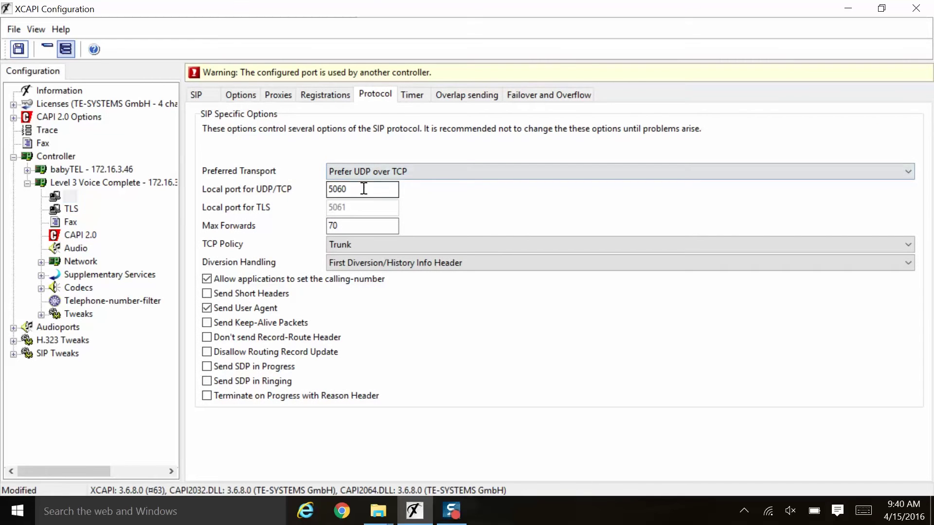
left_click(27, 168)
left_click(63, 182)
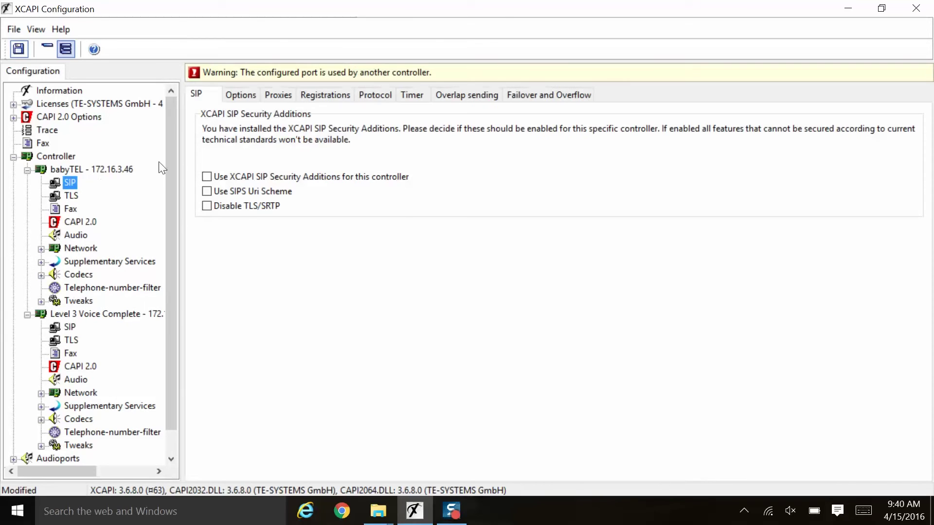
left_click(377, 94)
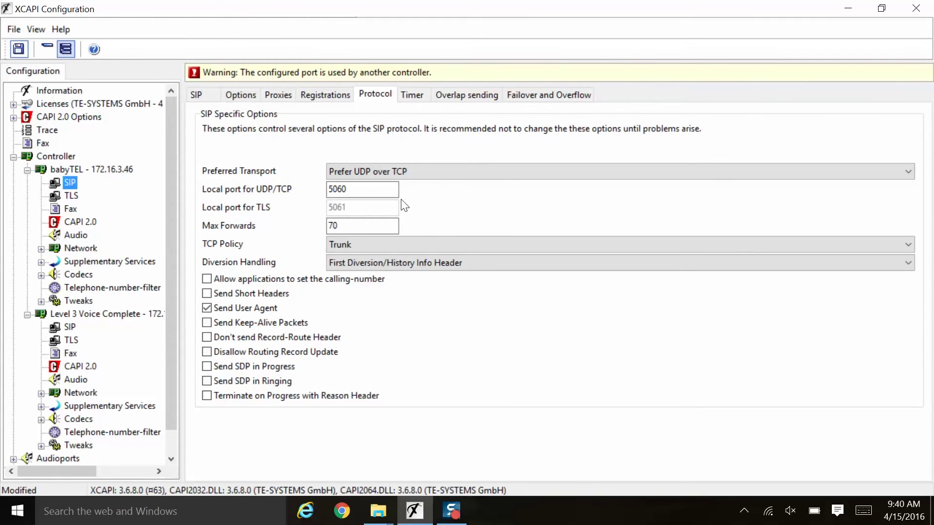
left_click(67, 160)
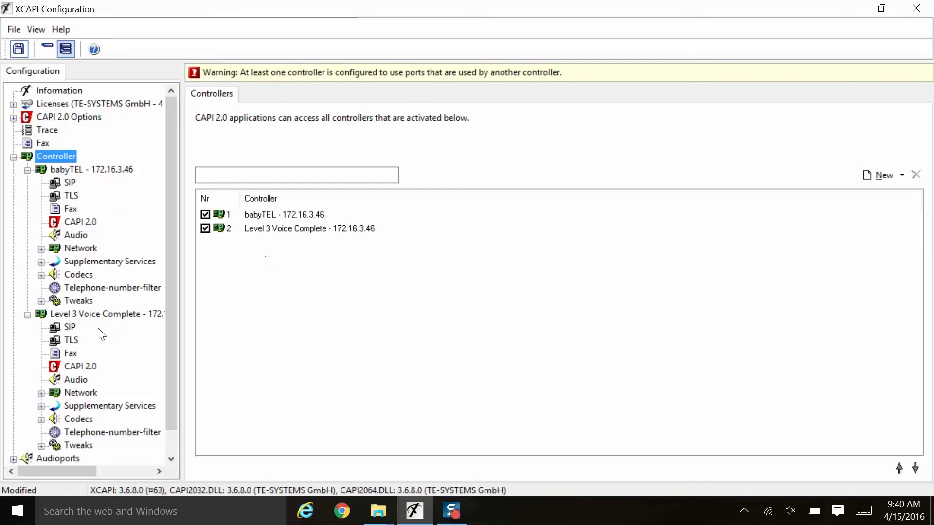
- Set the local port for UDP/TCP in the Level 3 Voice Complete controller's SIP protocol settings to 5062
left_click(69, 328)
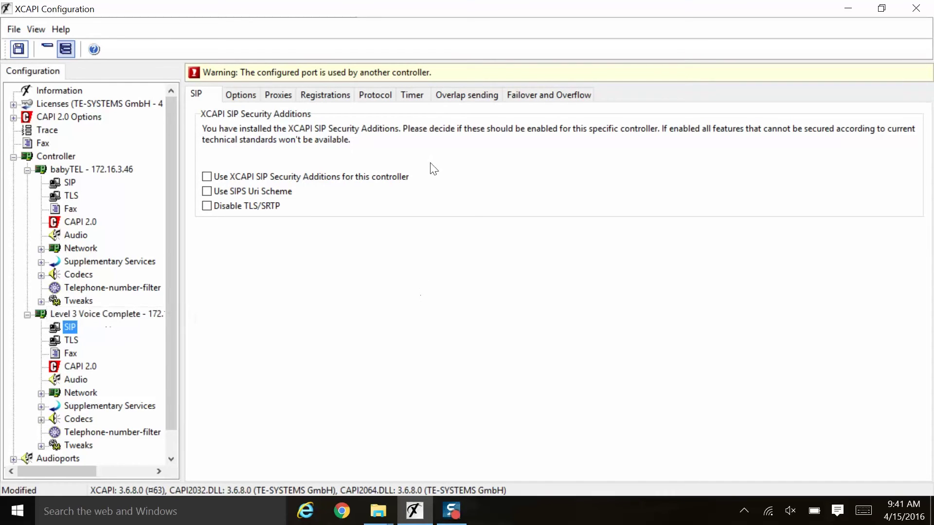
left_click(375, 100)
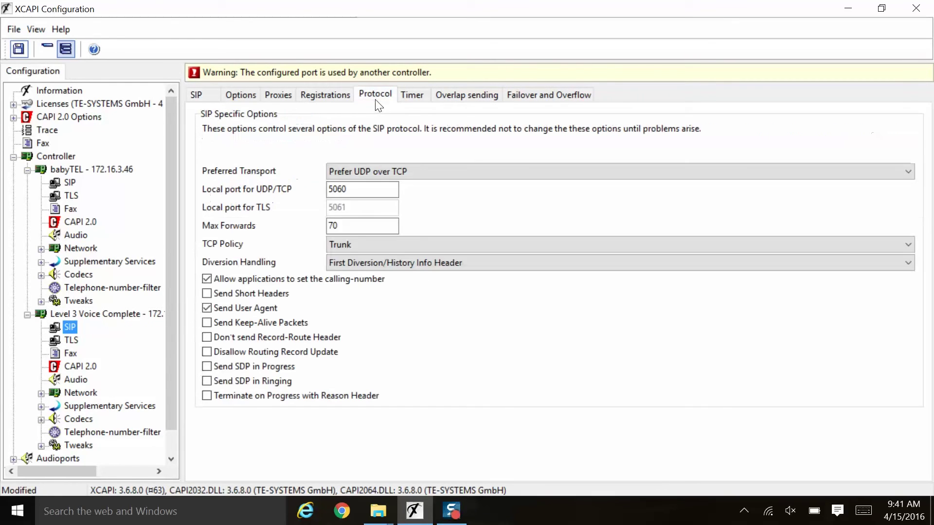
left_click(362, 189)
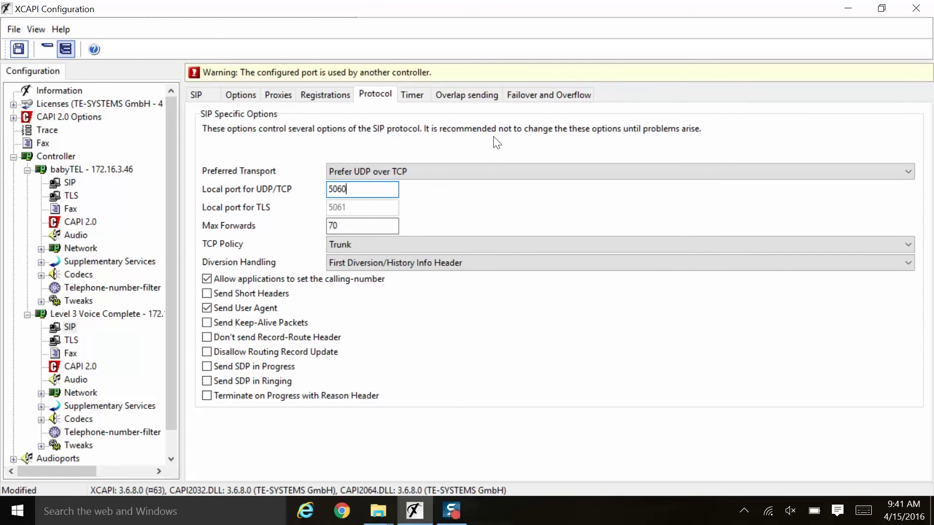
key("BackSpace")
type("2")
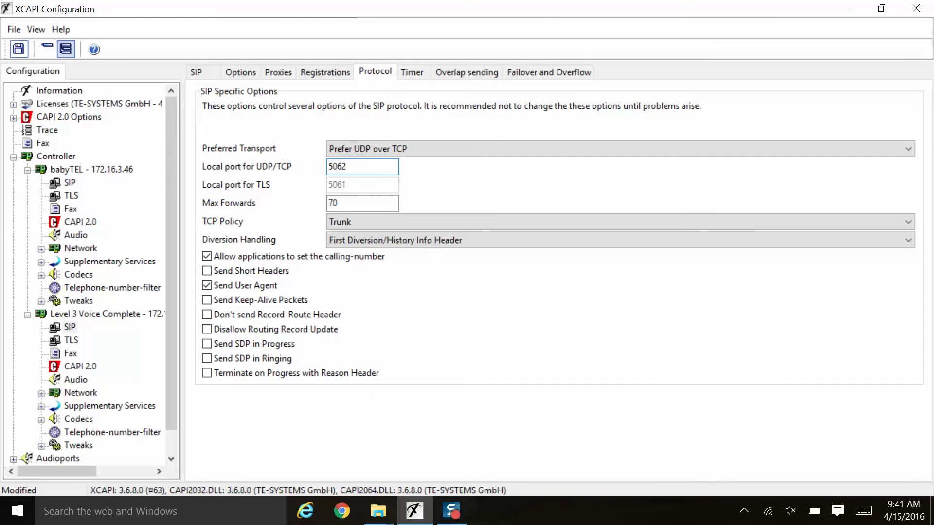
- Save the XCAPI configuration with the changed Level 3 Voice Complete port
left_click(19, 49)
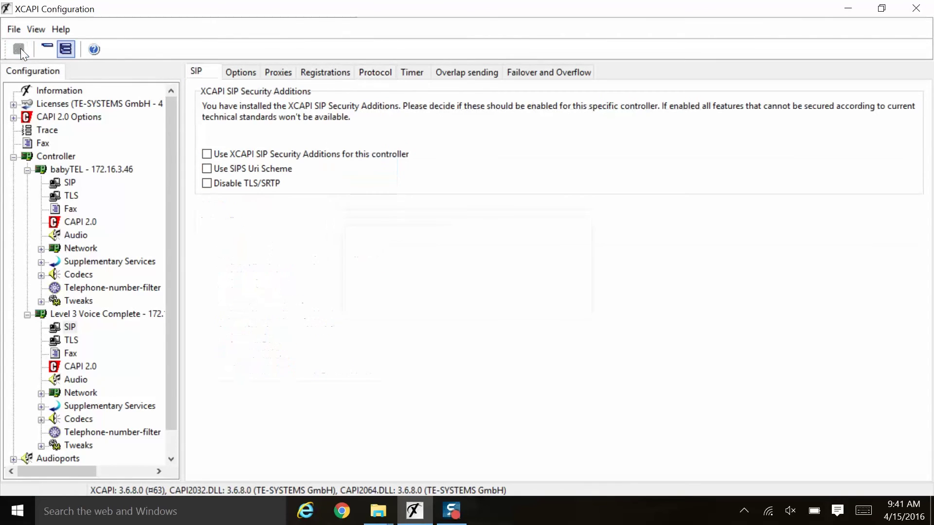
left_click(73, 170)
left_click(59, 155)
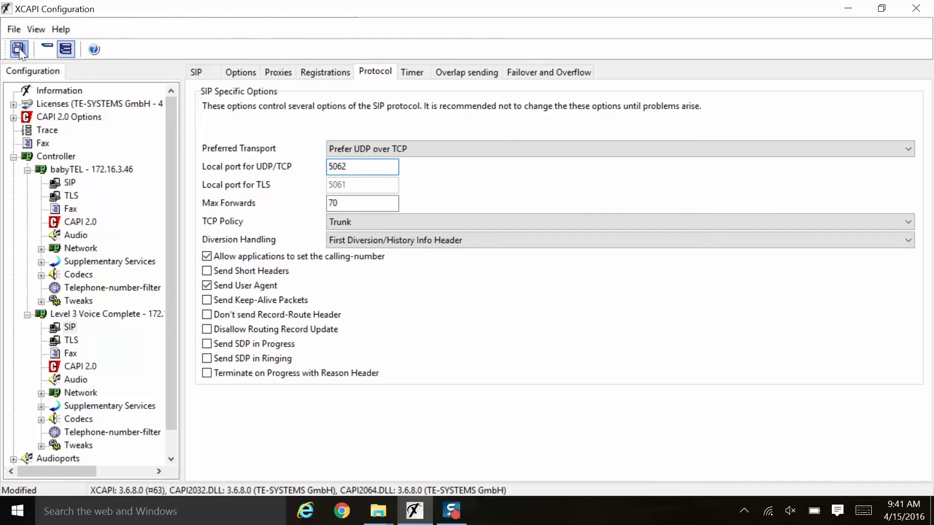
left_click(20, 48)
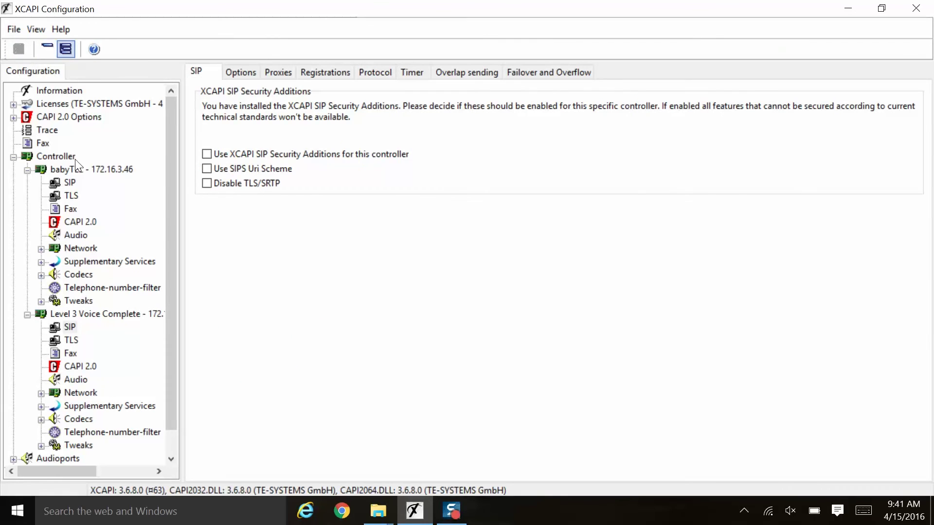